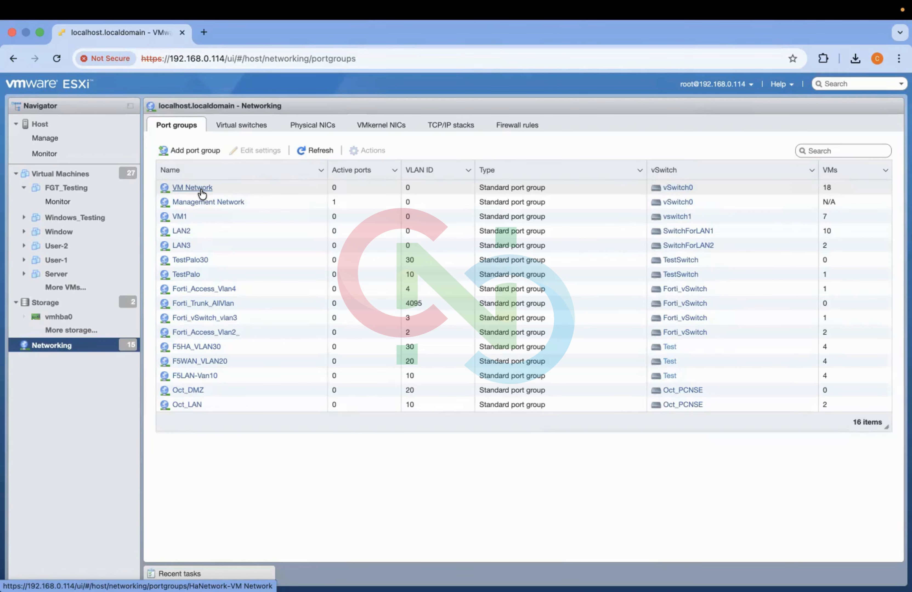
- Connect the FGT_Testing virtual machine's Network Adapter 1 to VM Network and save the settings
{"action": "left_click", "coordinate": [92, 194]}
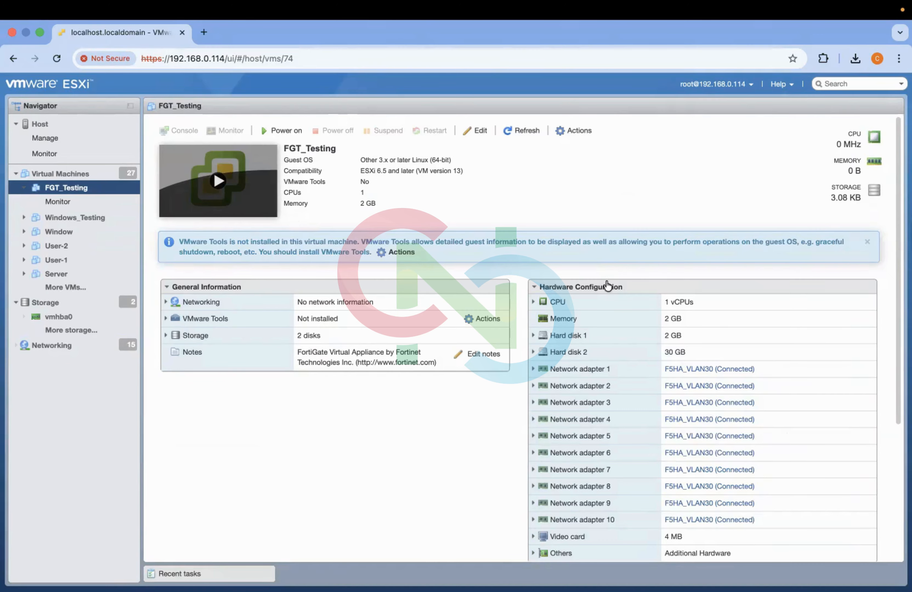
{"action": "left_click", "coordinate": [477, 130]}
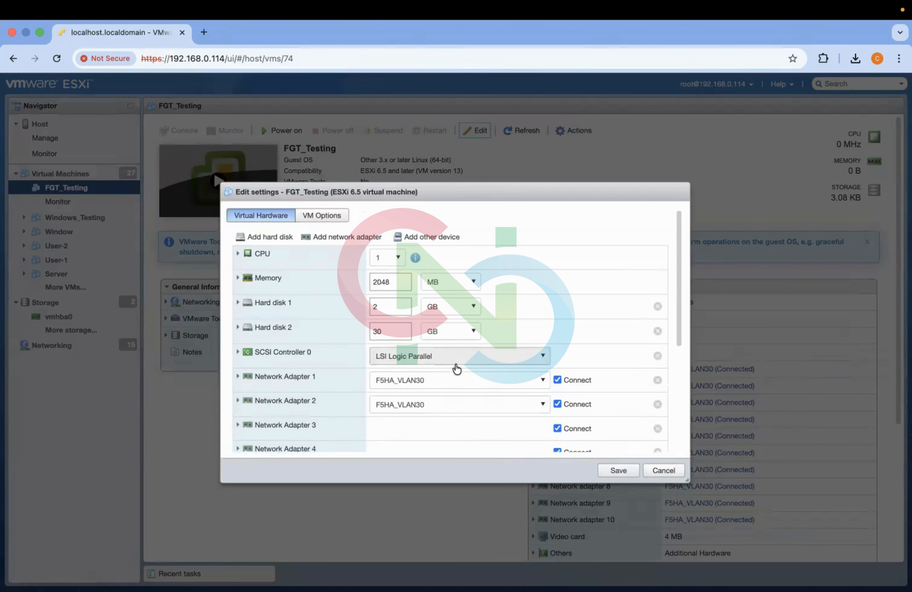
{"action": "scroll", "coordinate": [456, 369], "scroll_direction": "down", "scroll_amount": 2}
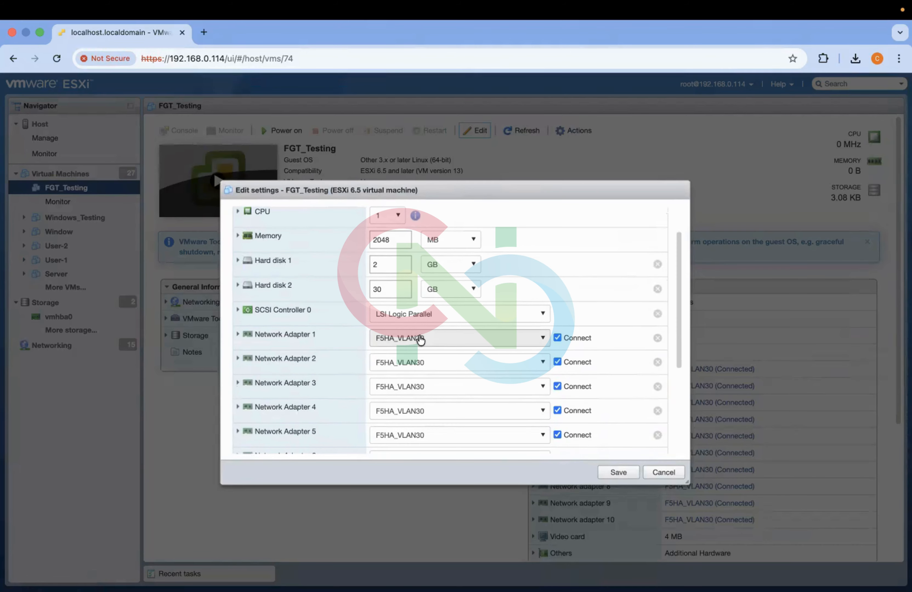
{"action": "left_click", "coordinate": [434, 340]}
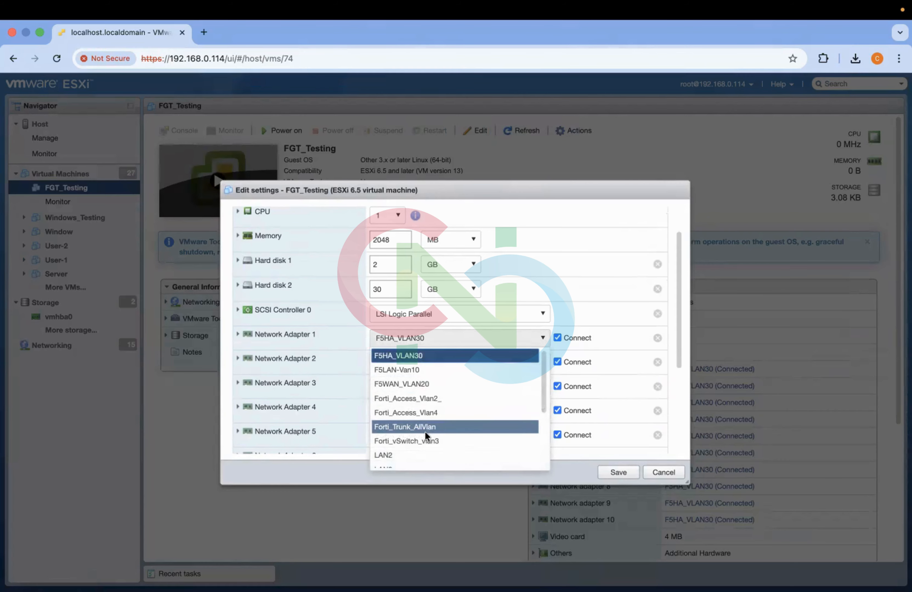
{"action": "scroll", "coordinate": [424, 431], "scroll_direction": "down", "scroll_amount": 3}
{"action": "scroll", "coordinate": [424, 430], "scroll_direction": "down", "scroll_amount": 2}
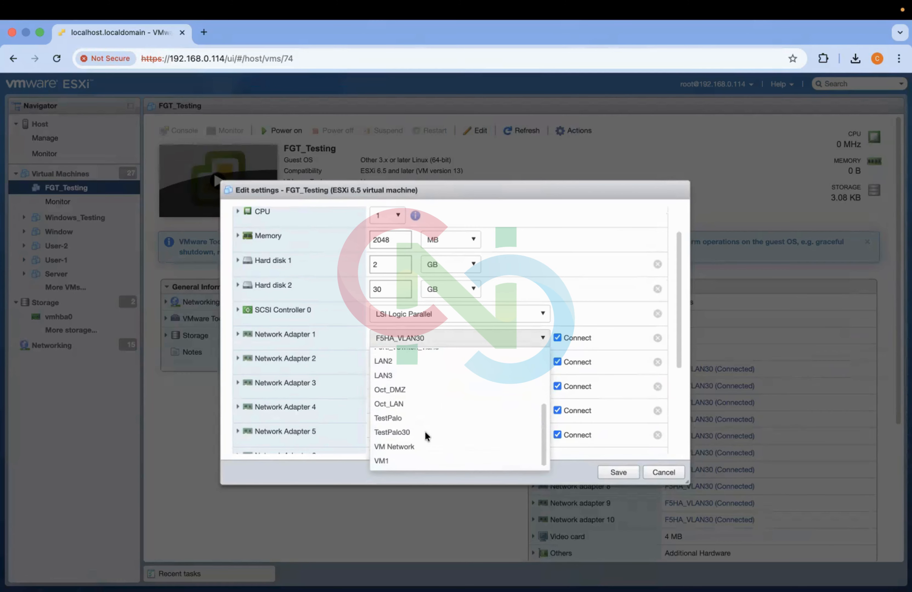
{"action": "left_click", "coordinate": [411, 443]}
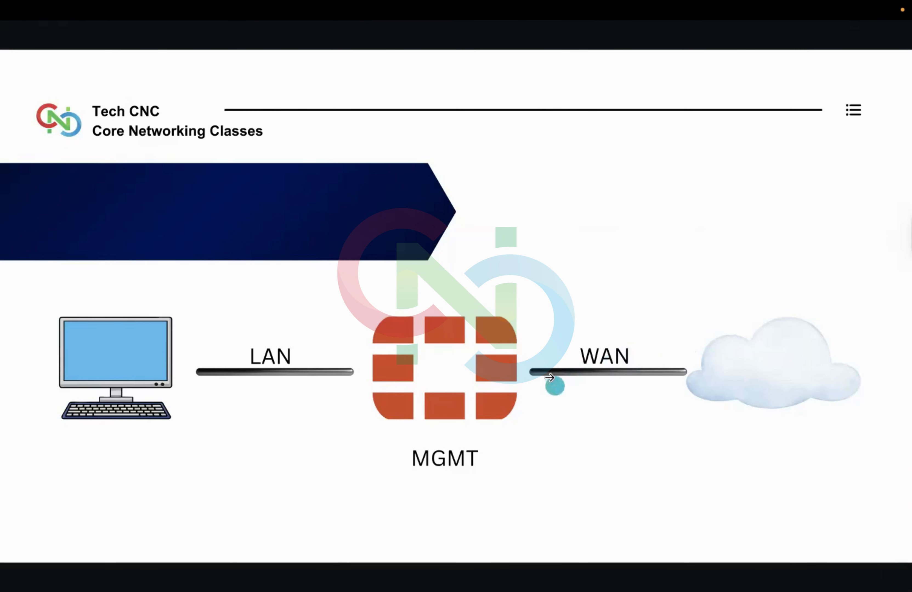
{"action": "key", "text": "ctrl+Right"}
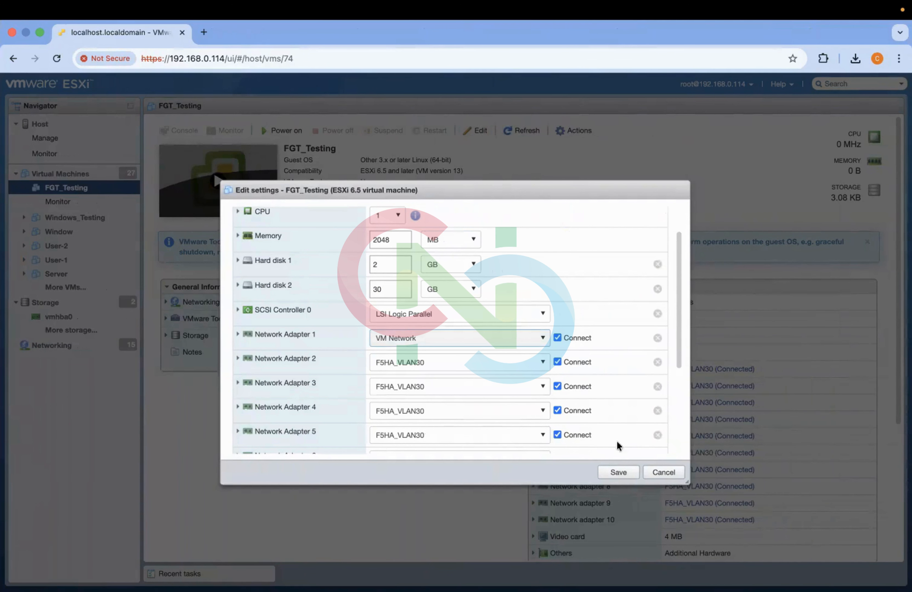
{"action": "key", "text": "ctrl+Left"}
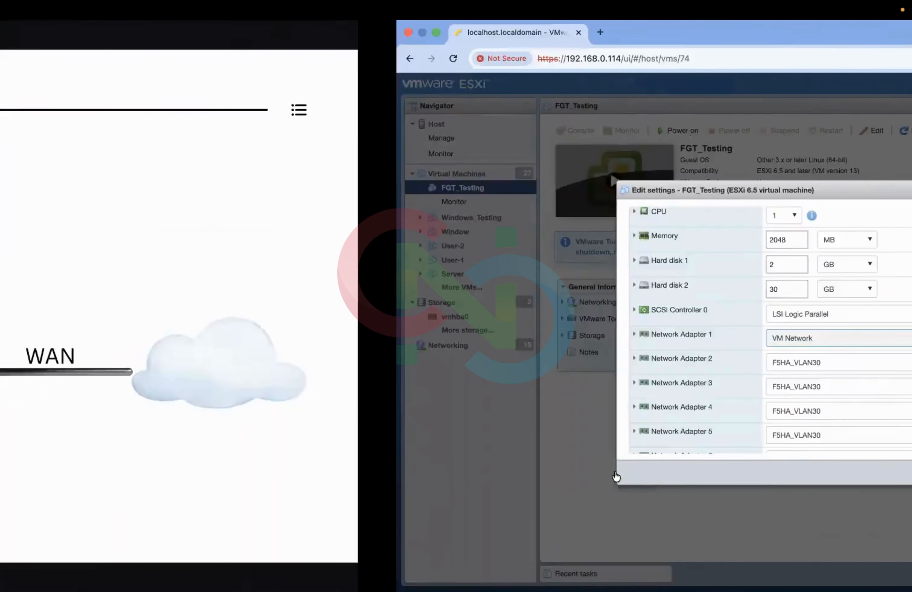
{"action": "key", "text": "ctrl+Right"}
{"action": "left_click", "coordinate": [617, 473]}
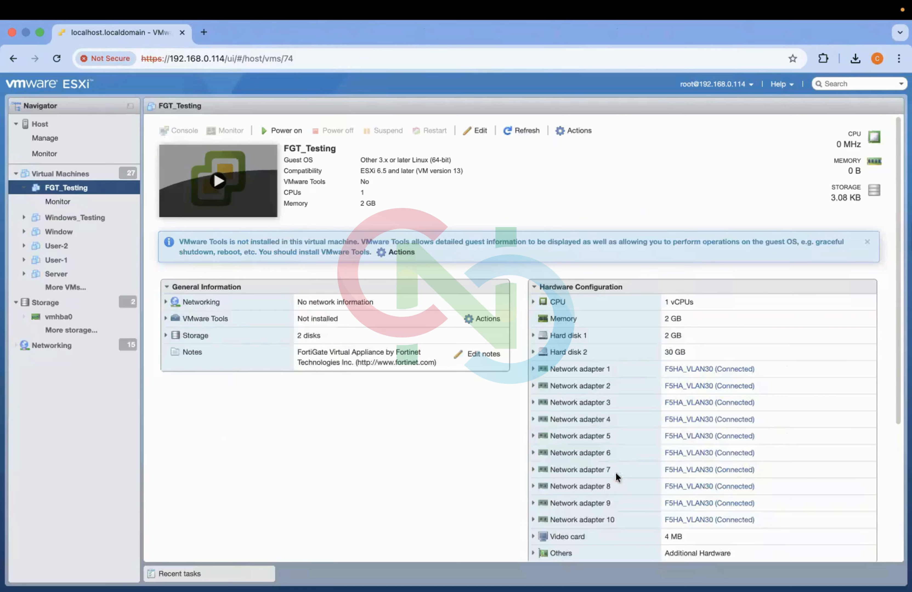
- Open the Windows_Testing virtual machine to review its hardware configuration
{"action": "key", "text": "ctrl+Left"}
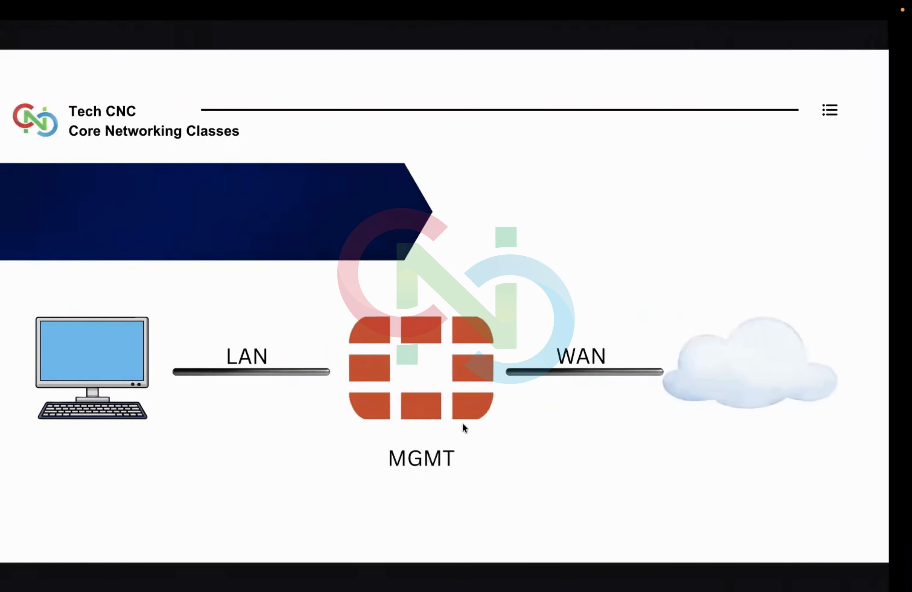
{"action": "key", "text": "ctrl+Right"}
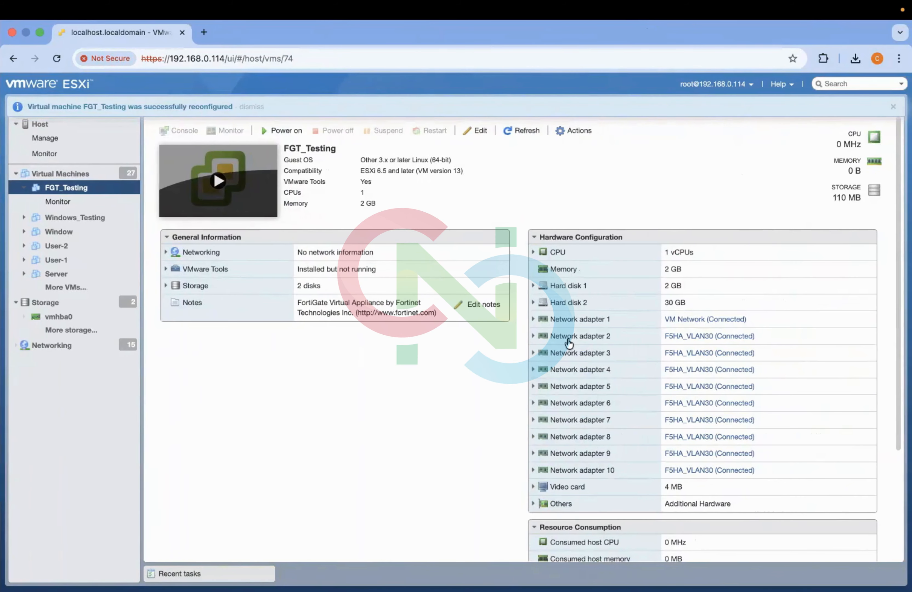
{"action": "left_click", "coordinate": [79, 218]}
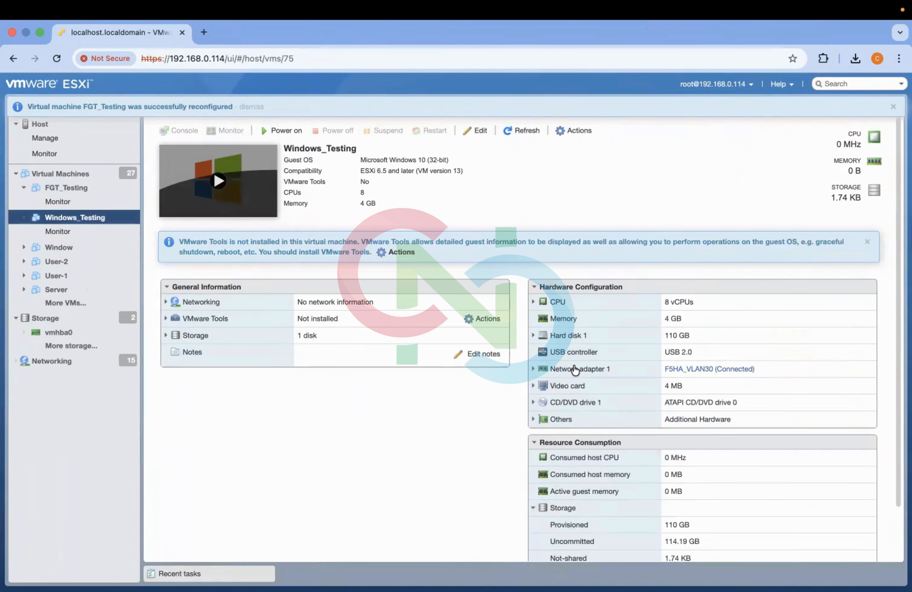
{"action": "key", "text": "ctrl+Left"}
{"action": "key", "text": "ctrl+Right"}
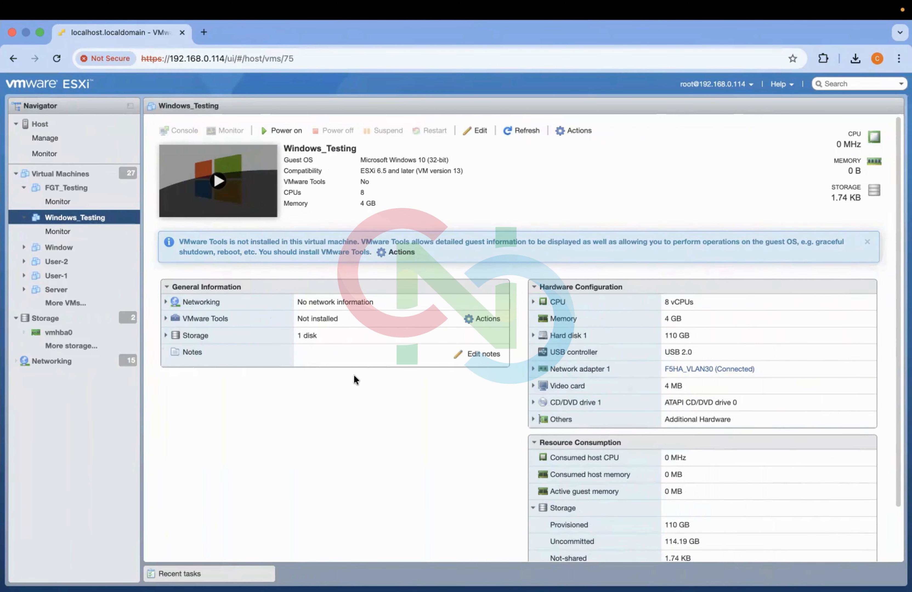
- Create a standard virtual switch named FGT_Testing
{"action": "left_click", "coordinate": [76, 369]}
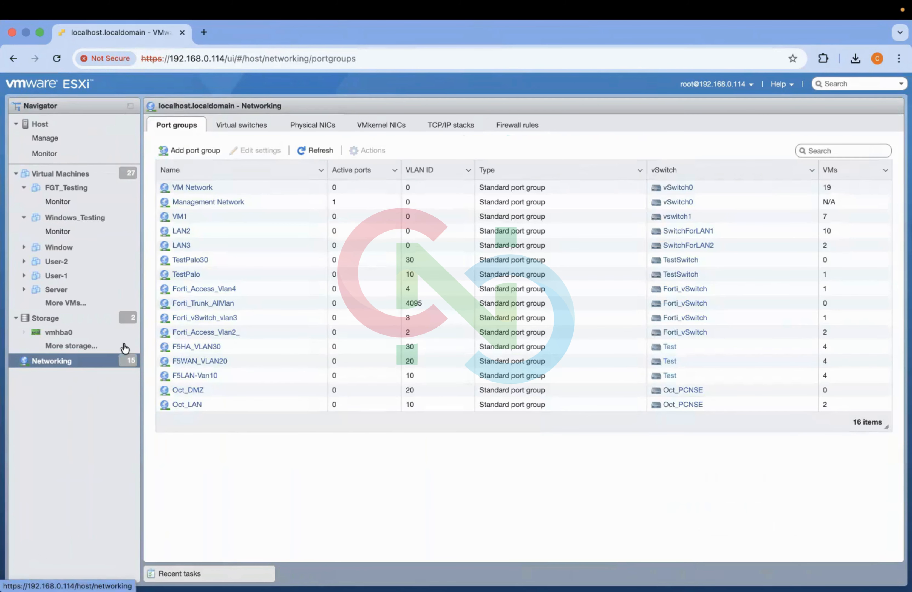
{"action": "left_click", "coordinate": [261, 130]}
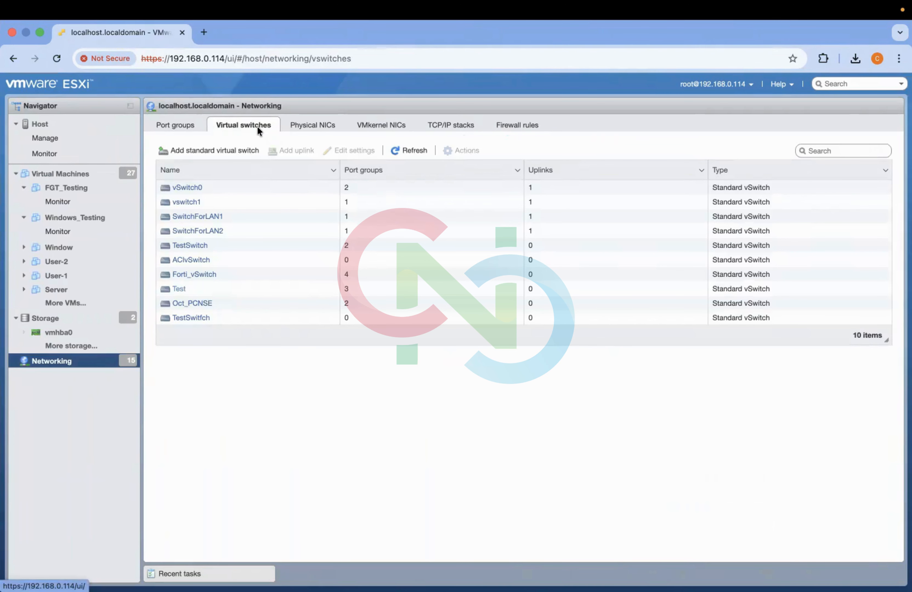
{"action": "left_click", "coordinate": [212, 154]}
{"action": "triple_click", "coordinate": [417, 304]}
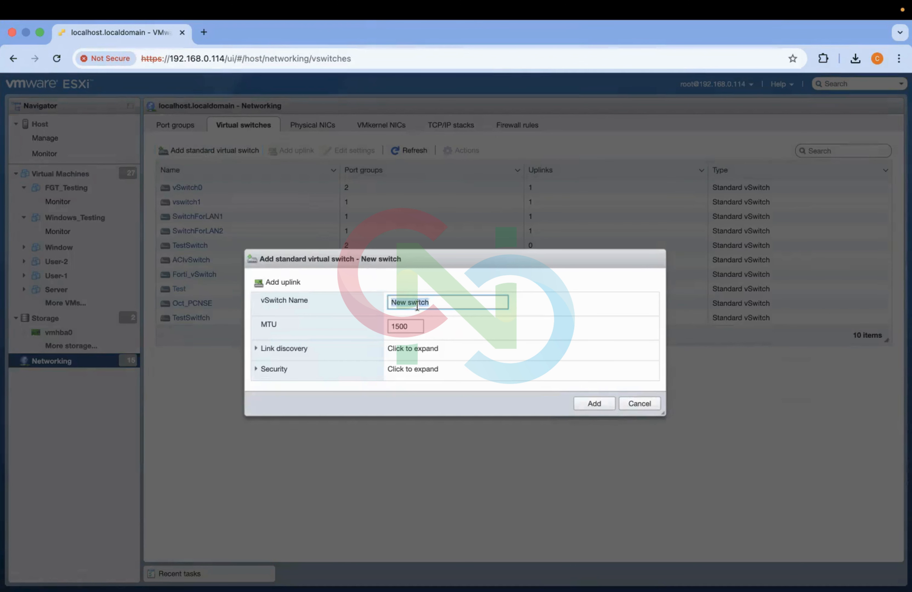
{"action": "type", "text": "FGT_Te"}
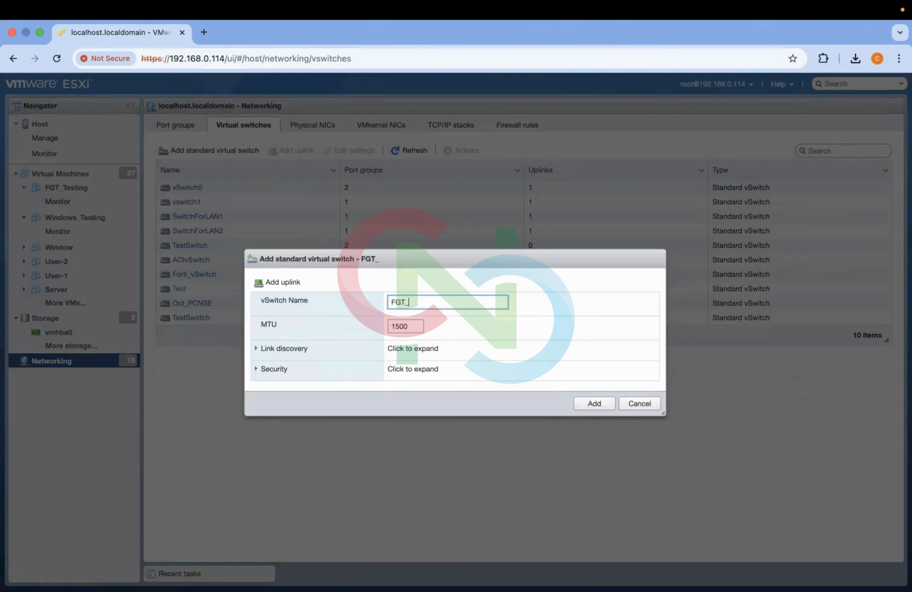
{"action": "type", "text": "sting"}
{"action": "left_click", "coordinate": [604, 401]}
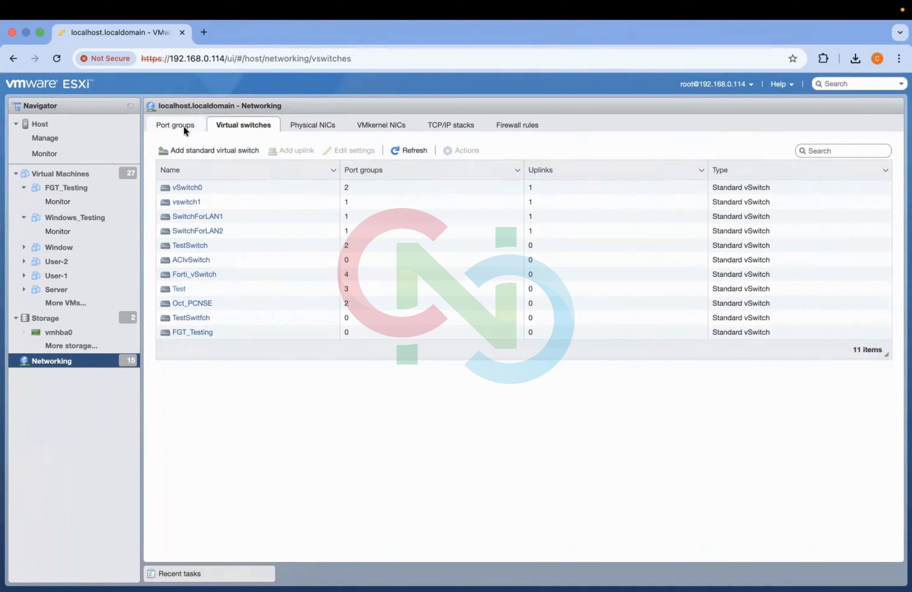
- Add a port group named FGT_LAN with VLAN ID 10 on the FGT_Testing virtual switch
{"action": "left_click", "coordinate": [183, 127]}
{"action": "left_click", "coordinate": [190, 151]}
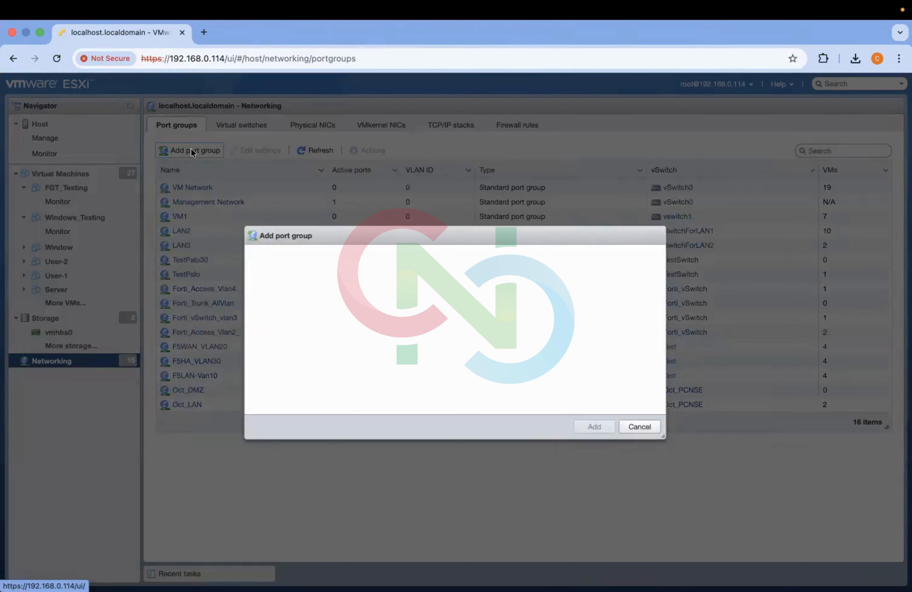
{"action": "left_click", "coordinate": [419, 291]}
{"action": "triple_click", "coordinate": [419, 291]}
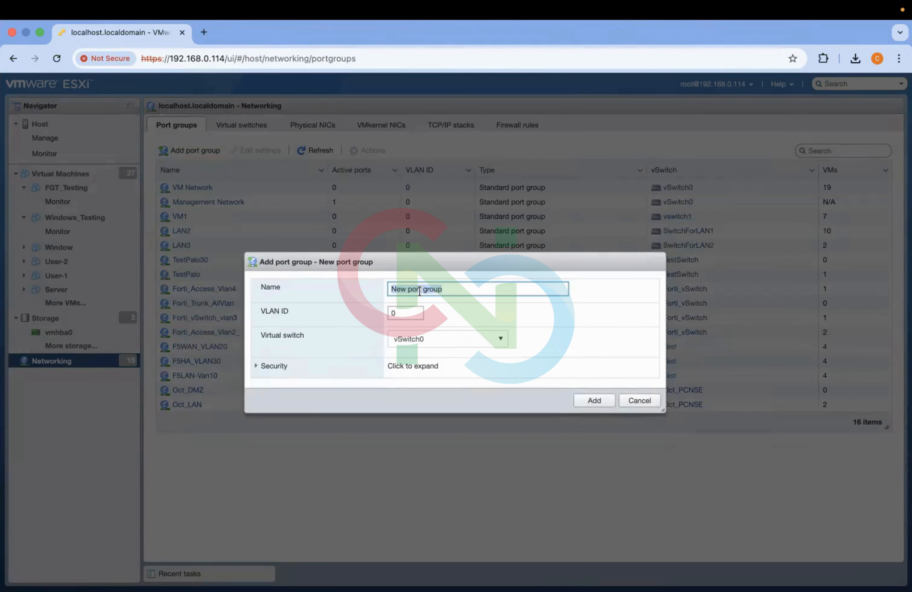
{"action": "type", "text": "FGT_LAN"}
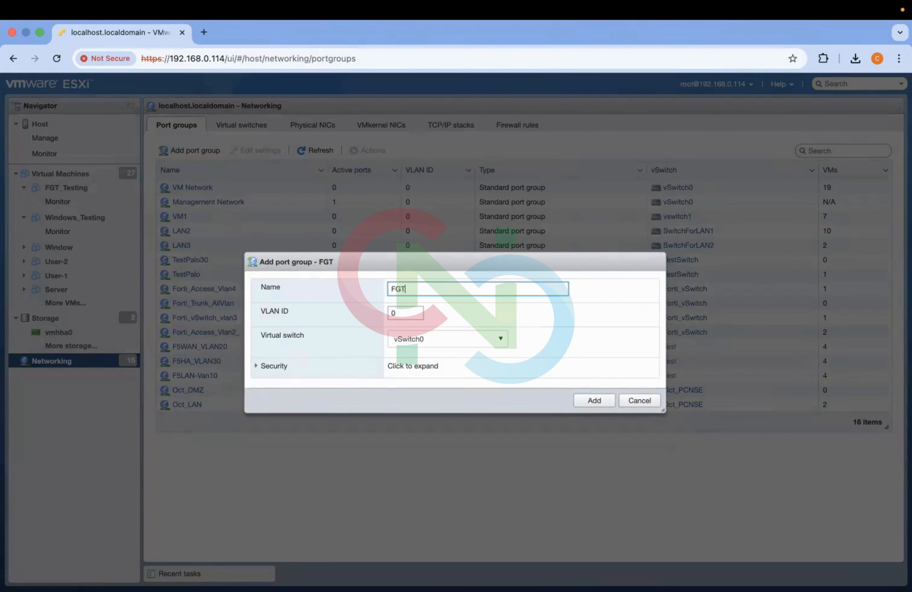
{"action": "left_click", "coordinate": [408, 315]}
{"action": "key", "text": "BackSpace"}
{"action": "type", "text": "10"}
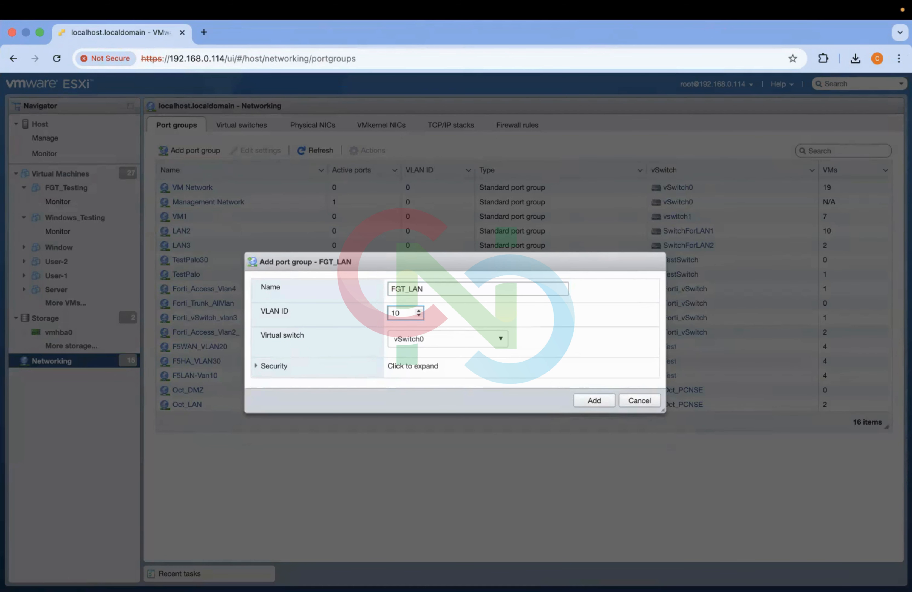
{"action": "left_click", "coordinate": [419, 343]}
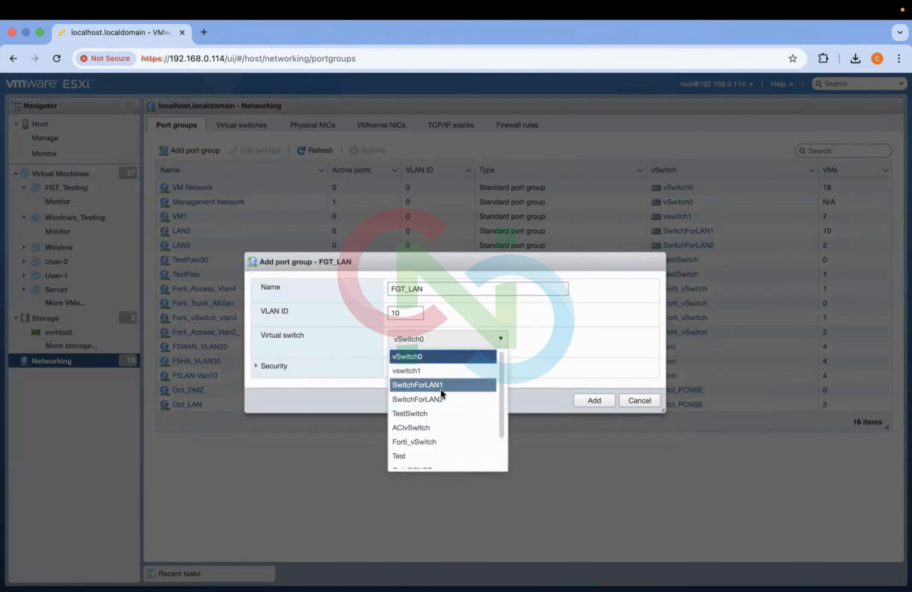
{"action": "scroll", "coordinate": [475, 401], "scroll_direction": "down", "scroll_amount": 3}
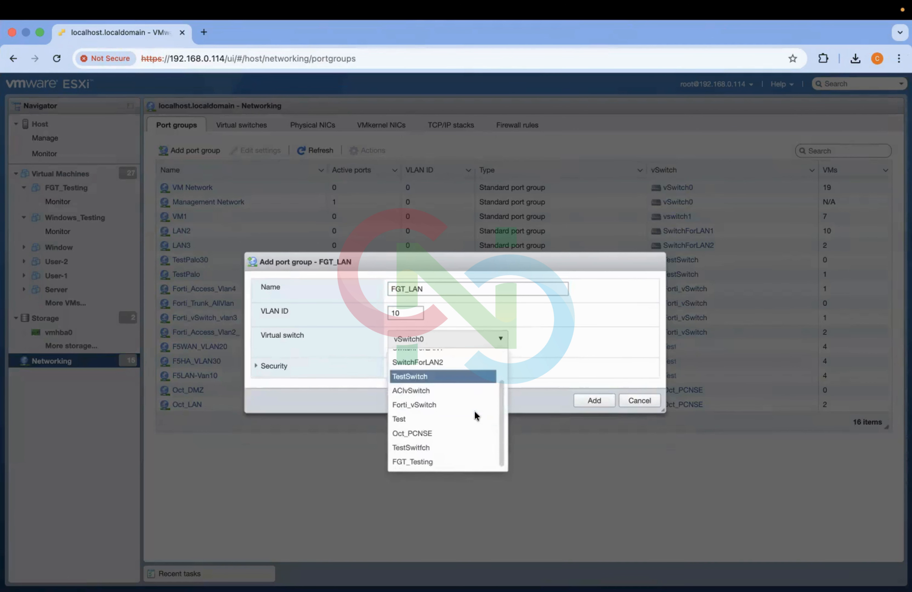
{"action": "left_click", "coordinate": [433, 462]}
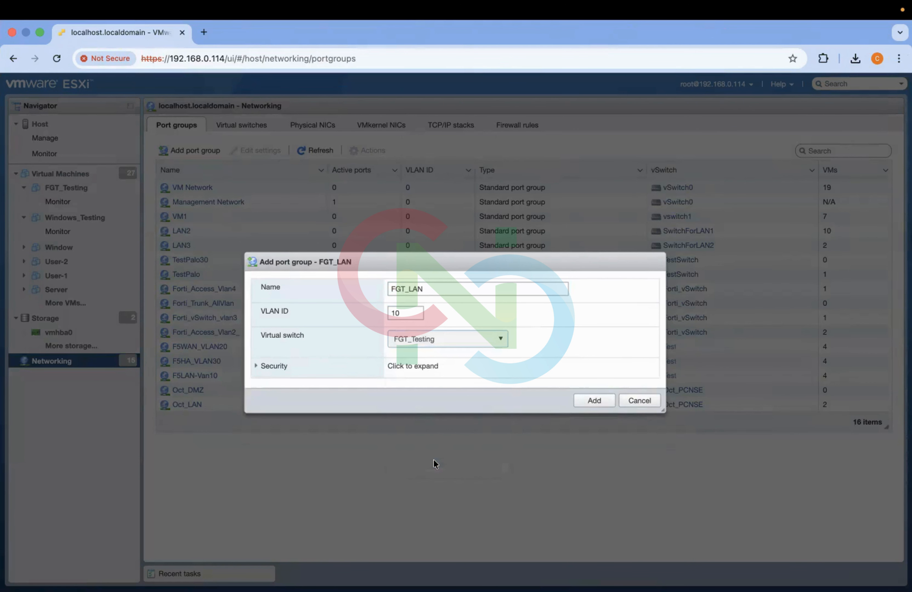
{"action": "left_click", "coordinate": [587, 403]}
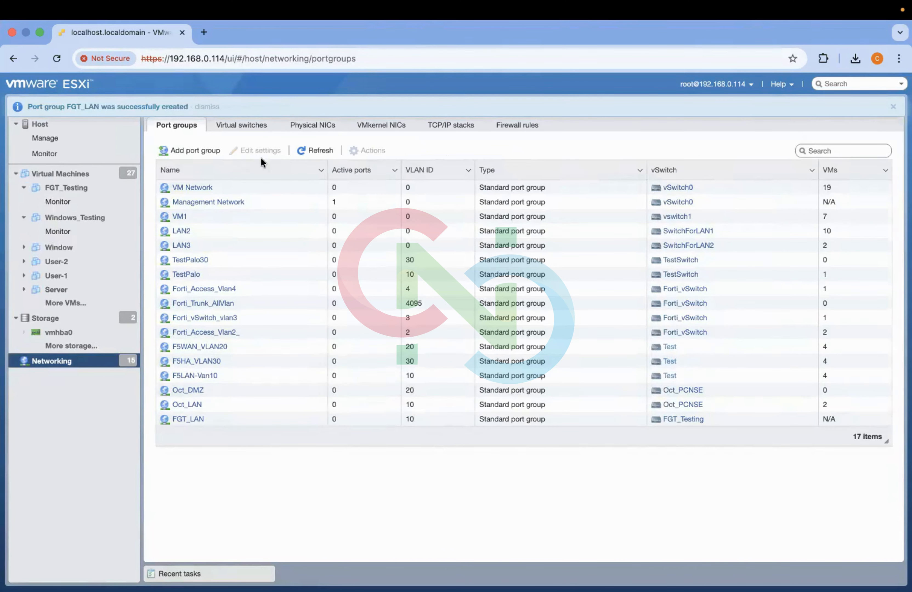
- Connect the FGT_Testing virtual machine's Network Adapter 2 to the FGT_LAN port group and save
{"action": "left_click", "coordinate": [240, 131]}
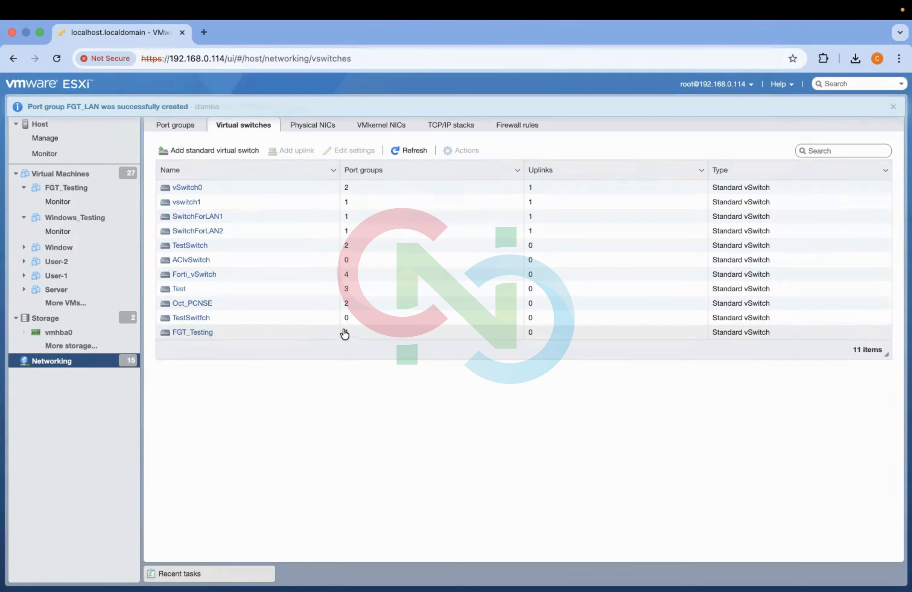
{"action": "left_click", "coordinate": [176, 125]}
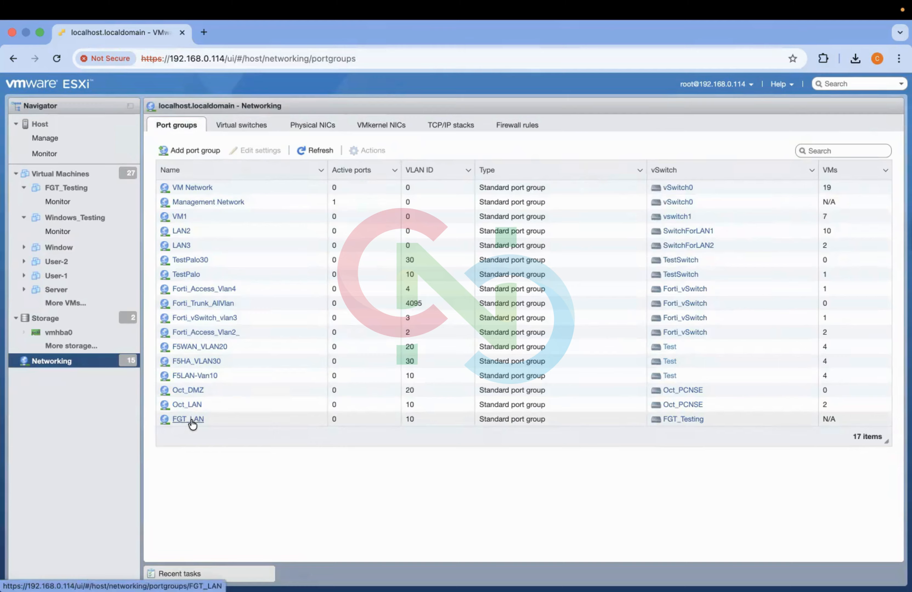
{"action": "left_click", "coordinate": [81, 188]}
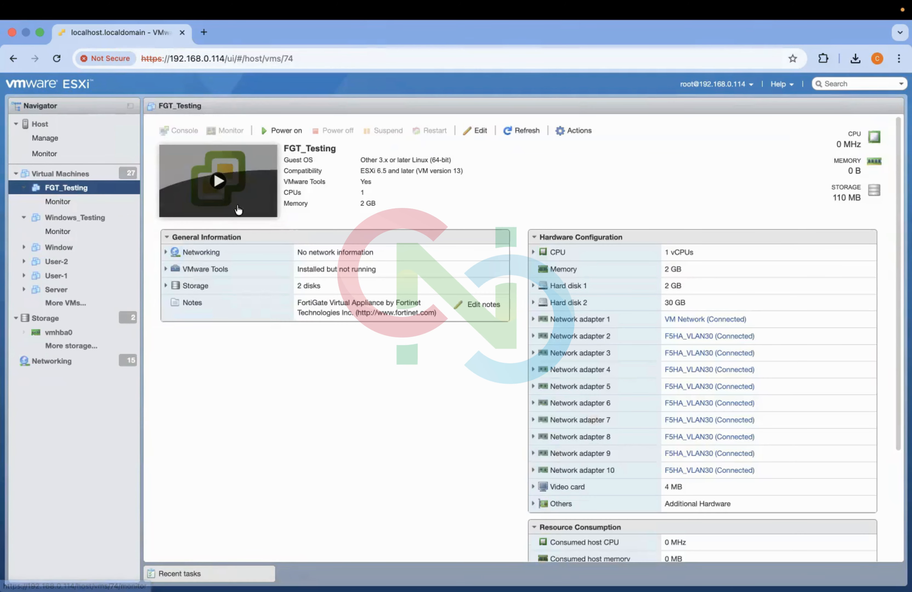
{"action": "left_click", "coordinate": [477, 131]}
{"action": "left_click", "coordinate": [416, 402]}
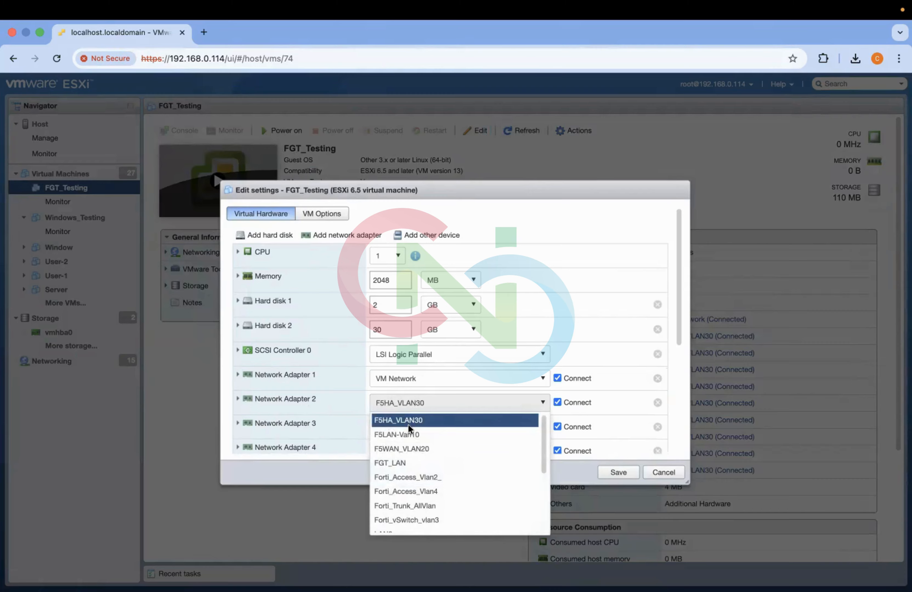
{"action": "left_click", "coordinate": [391, 463]}
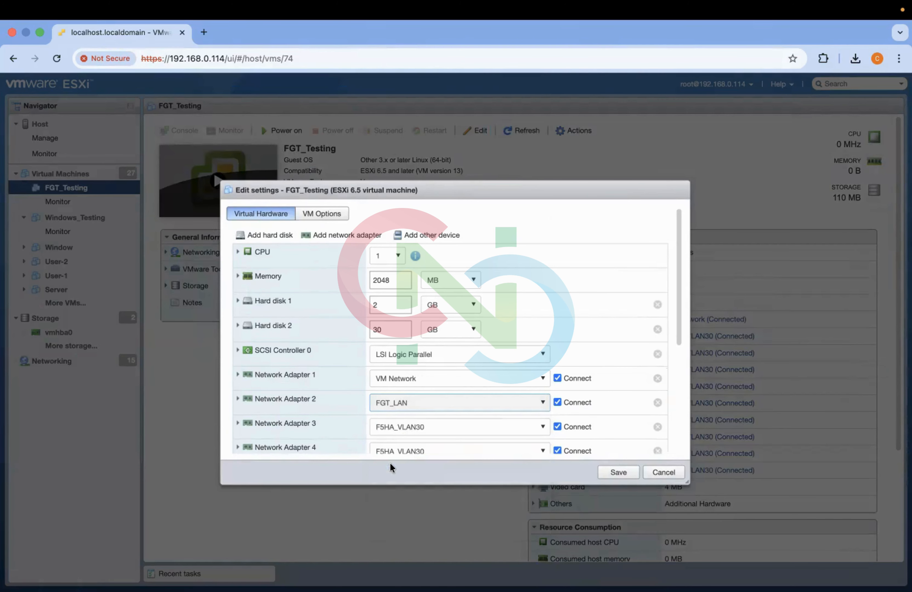
{"action": "left_click", "coordinate": [619, 473]}
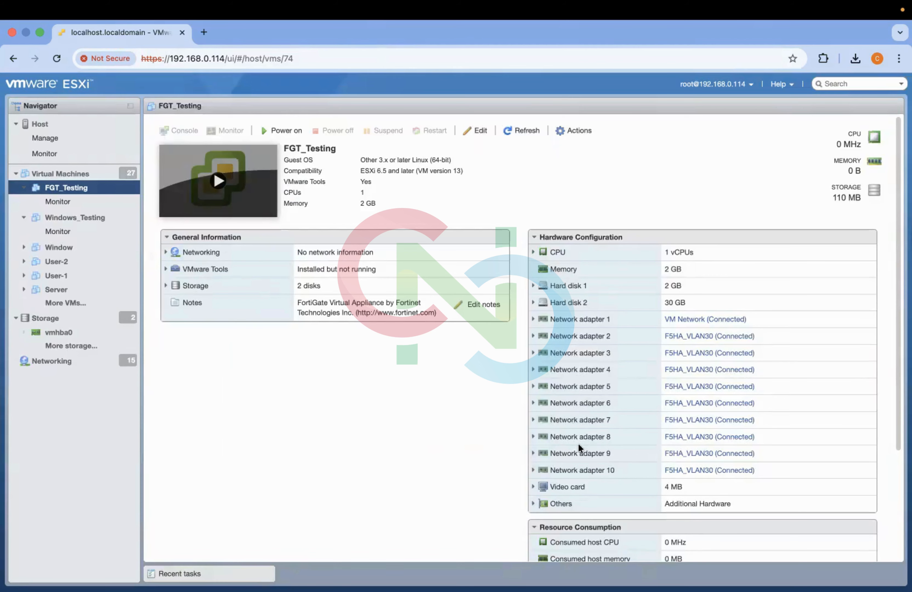
- Connect the Windows_Testing virtual machine's Network Adapter 1 to the FGT_LAN port group and save
{"action": "left_click", "coordinate": [96, 217]}
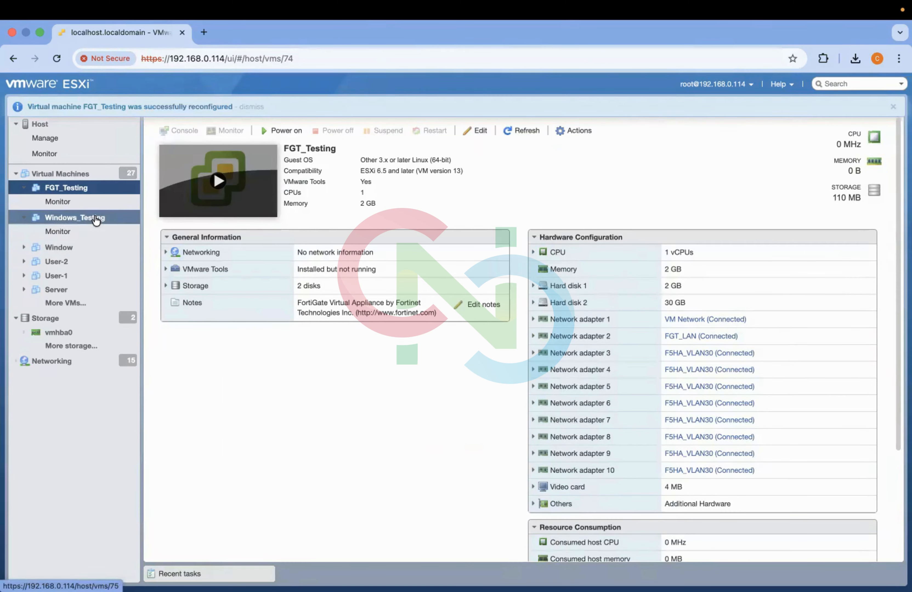
{"action": "left_click", "coordinate": [478, 132]}
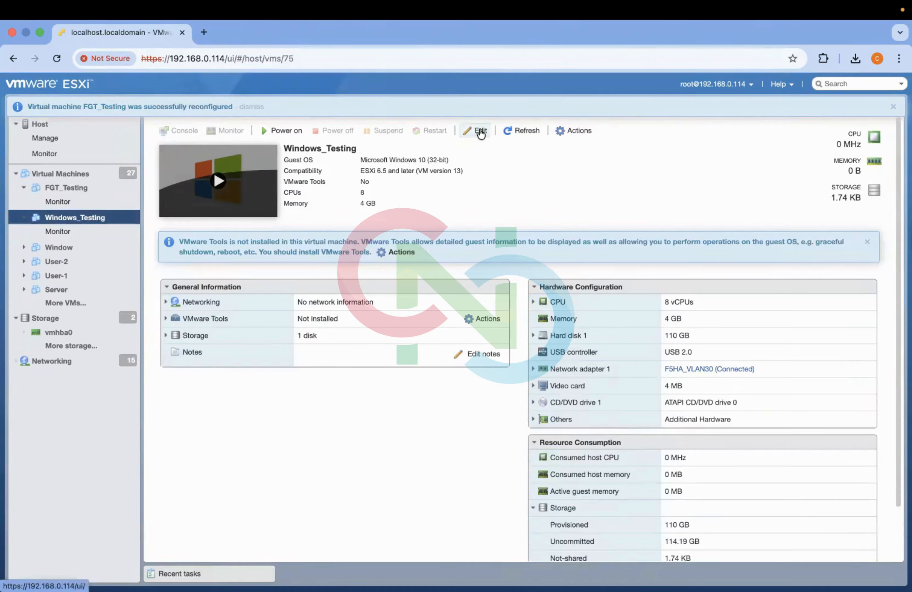
{"action": "scroll", "coordinate": [419, 396], "scroll_direction": "down", "scroll_amount": 1}
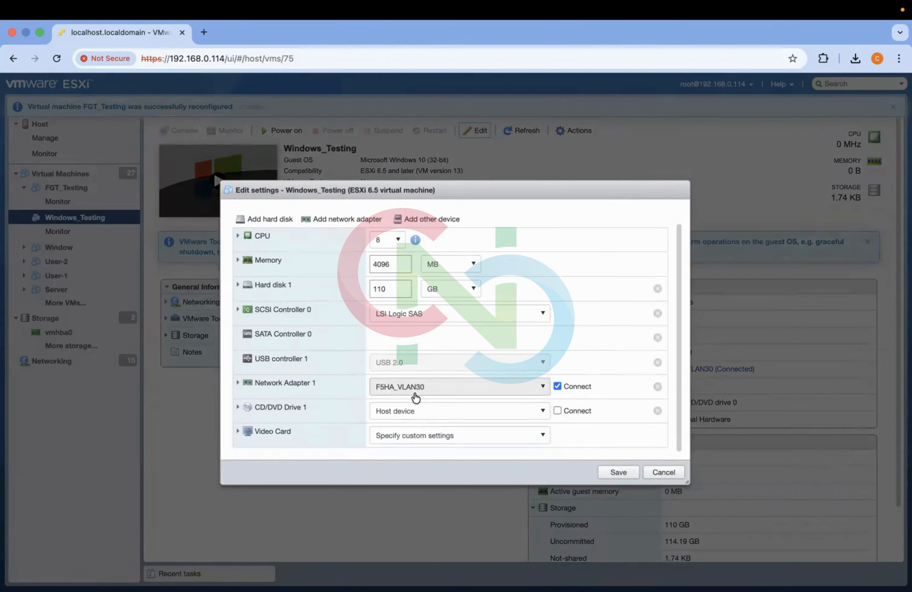
{"action": "left_click", "coordinate": [423, 388]}
{"action": "scroll", "coordinate": [412, 449], "scroll_direction": "down", "scroll_amount": 5}
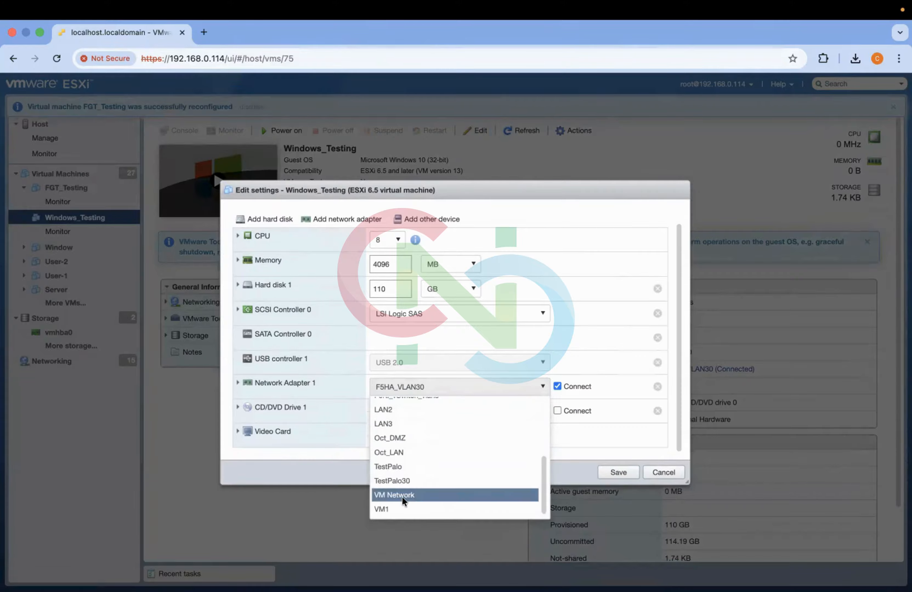
{"action": "scroll", "coordinate": [396, 441], "scroll_direction": "up", "scroll_amount": 5}
{"action": "left_click", "coordinate": [397, 443]}
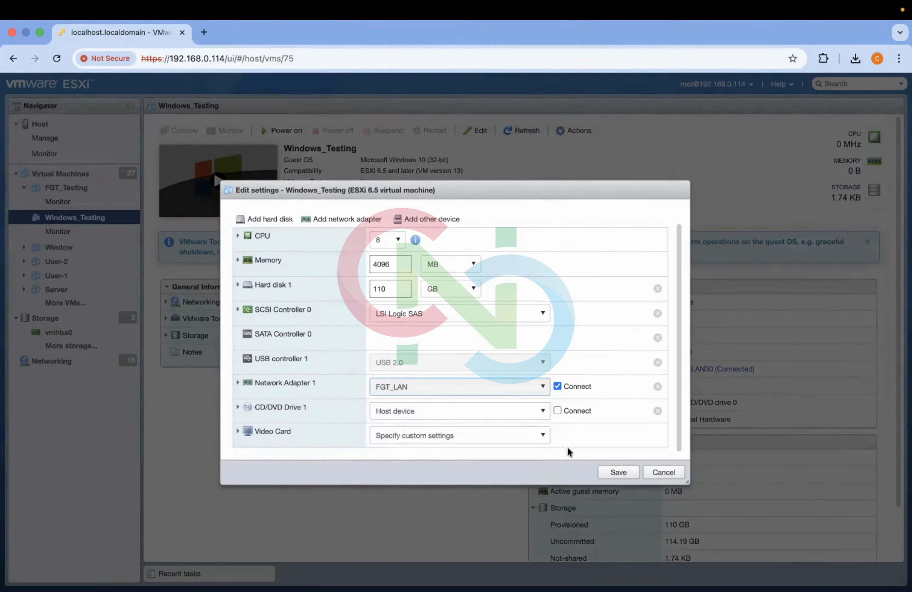
{"action": "left_click", "coordinate": [620, 473]}
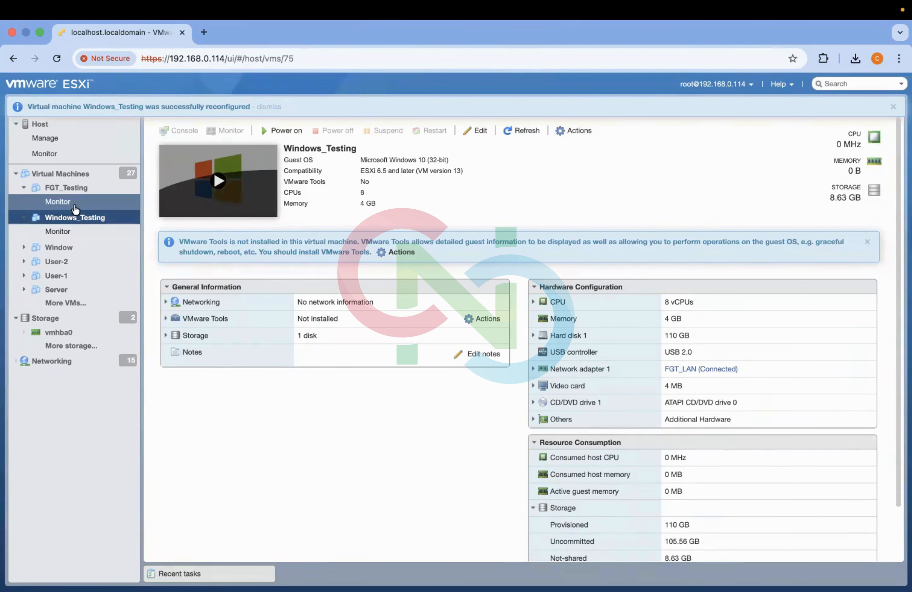
- Power on the FGT_Testing virtual machine
{"action": "left_click", "coordinate": [69, 192]}
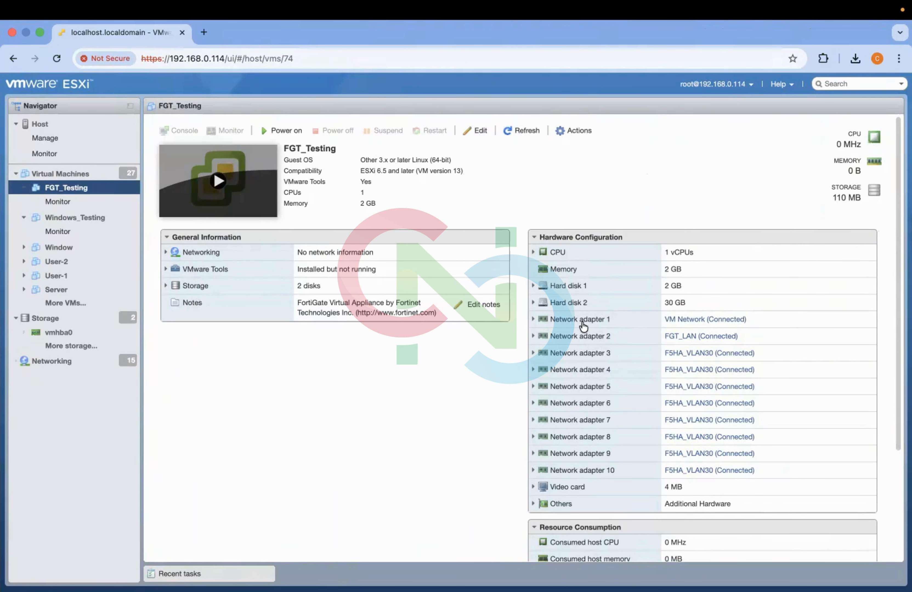
{"action": "left_click", "coordinate": [218, 181]}
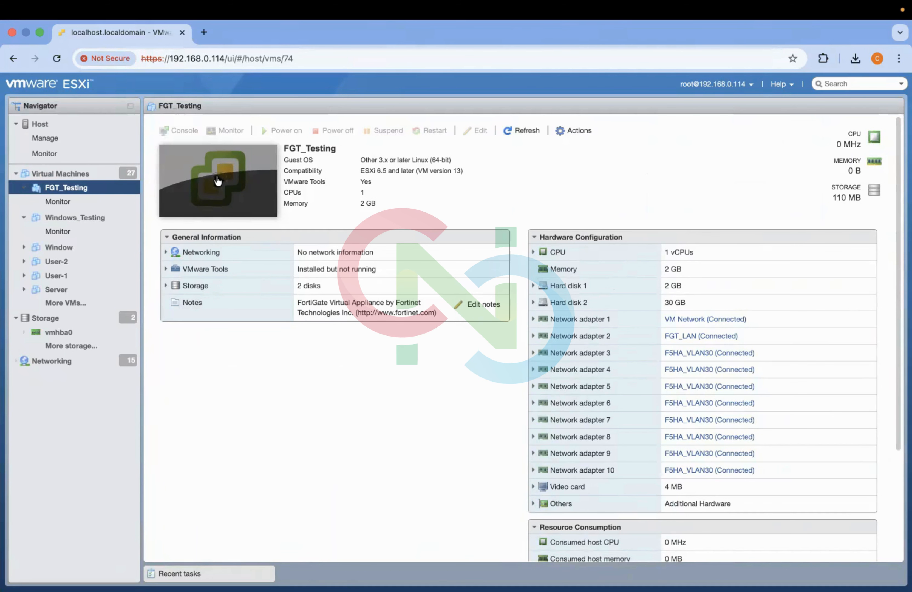